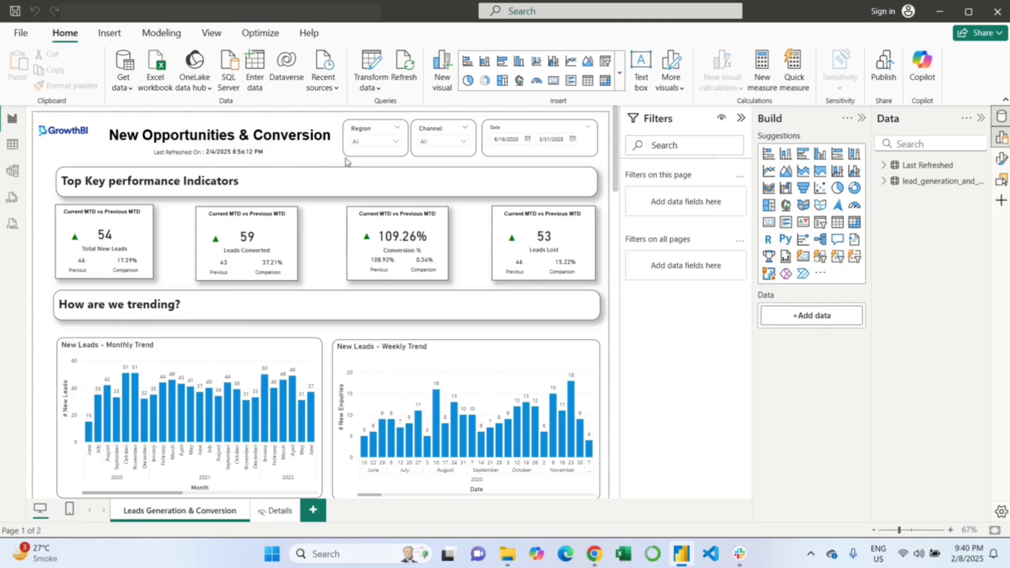
Step: Open the Power Query Editor to transform the data and delete the existing Last Refreshed query
{"action": "left_click", "coordinate": [409, 82]}
{"action": "left_click", "coordinate": [377, 63]}
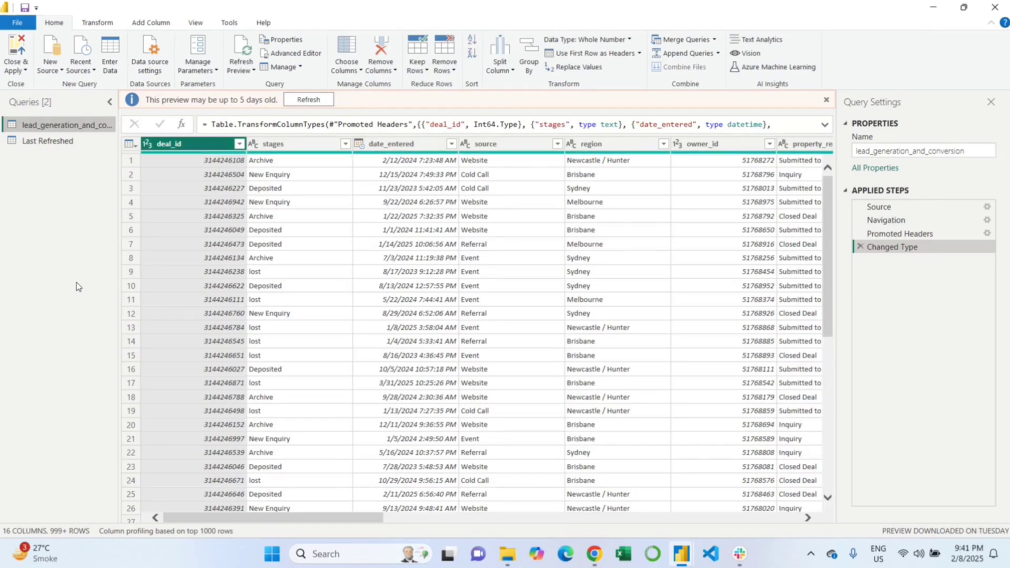
{"action": "left_click", "coordinate": [52, 141]}
{"action": "right_click", "coordinate": [63, 141]}
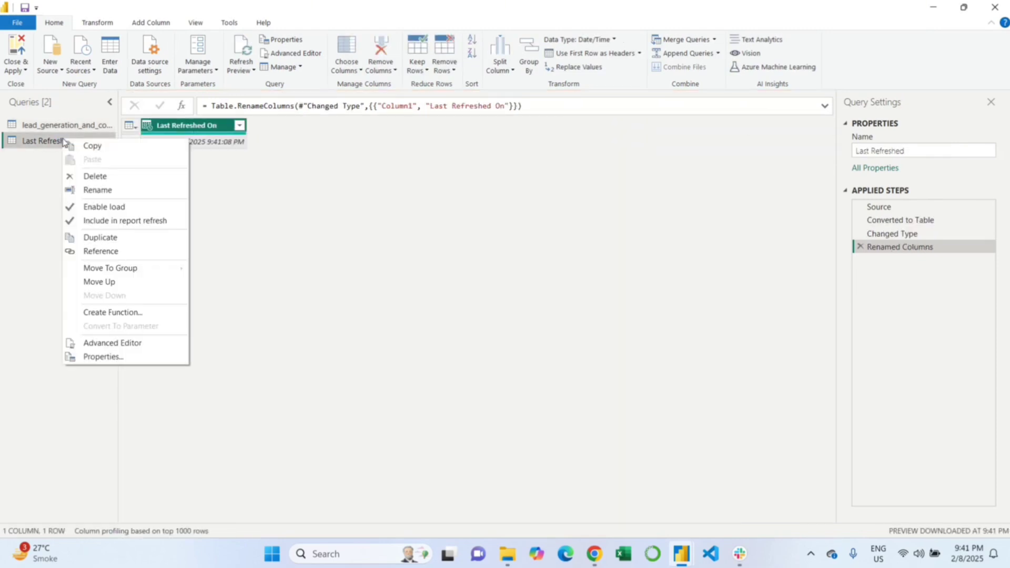
{"action": "left_click", "coordinate": [92, 178]}
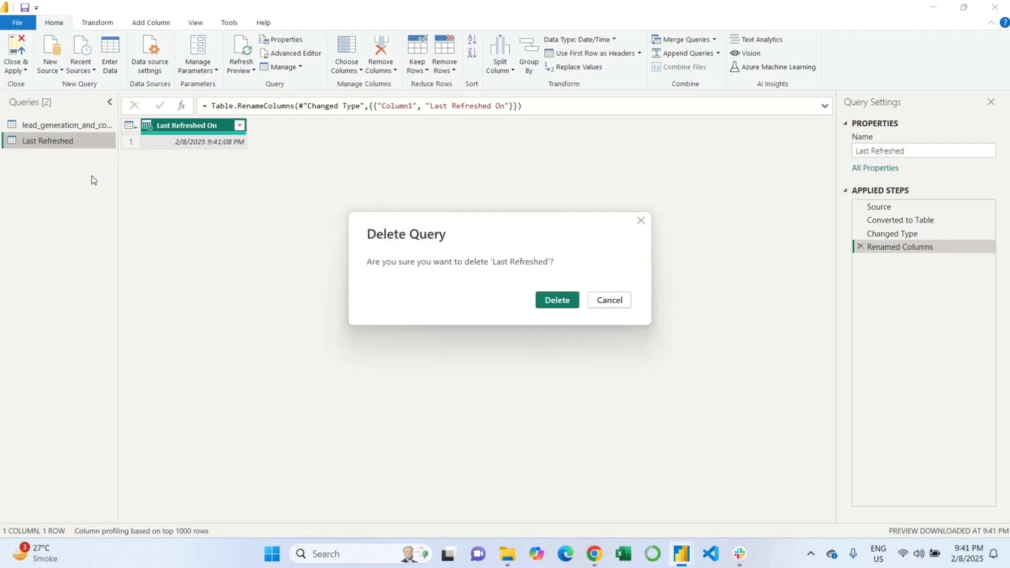
{"action": "left_click", "coordinate": [554, 298]}
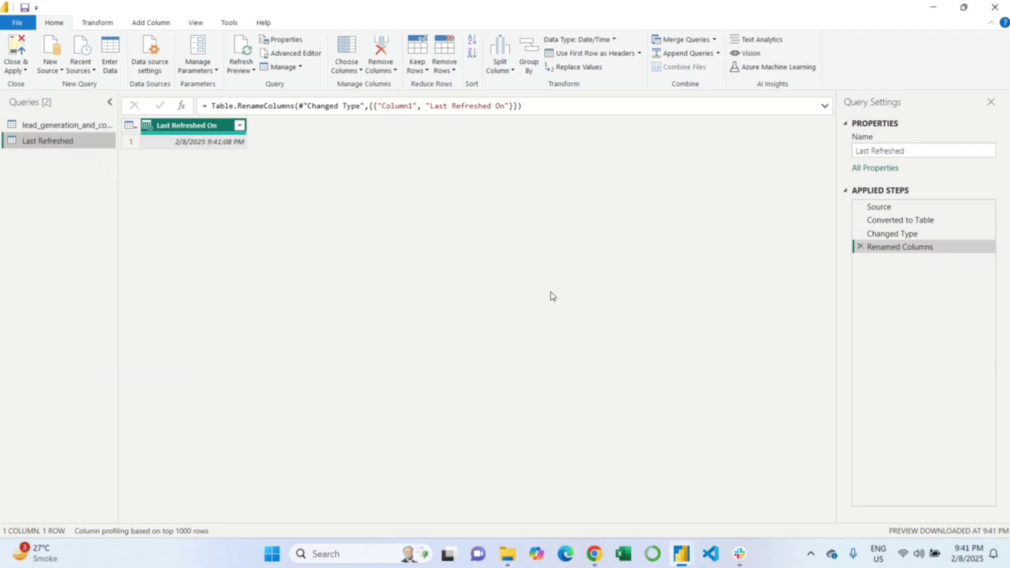
Step: Create a blank query with the formula = DateTime.LocalNow()
{"action": "left_click", "coordinate": [49, 68]}
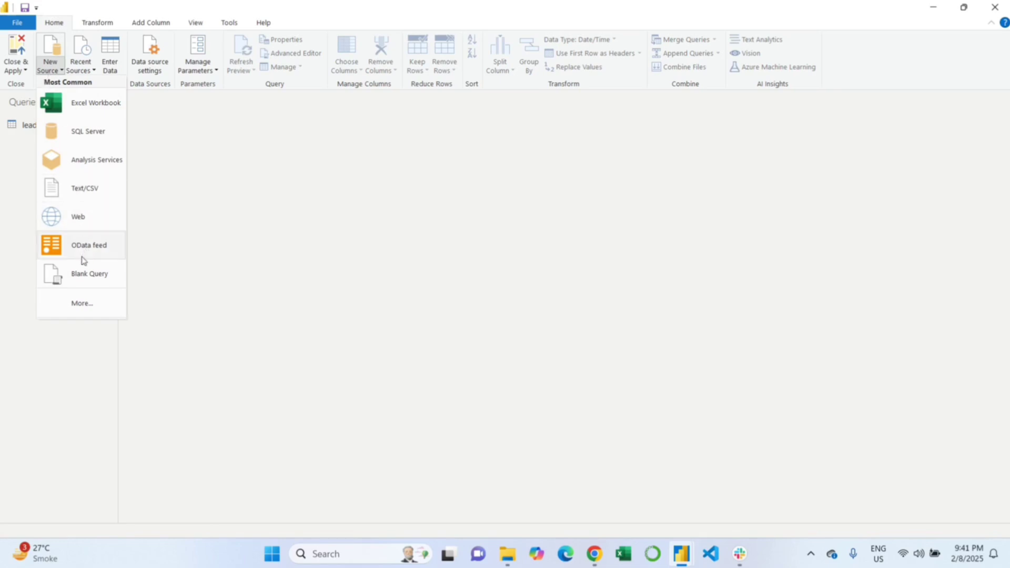
{"action": "left_click", "coordinate": [80, 283]}
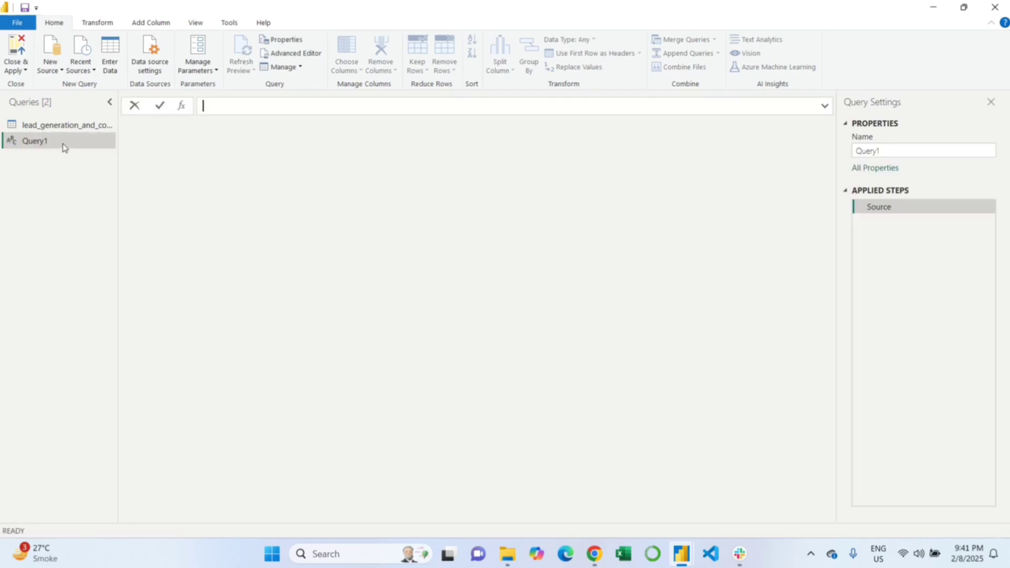
{"action": "type", "text": "= Dat"}
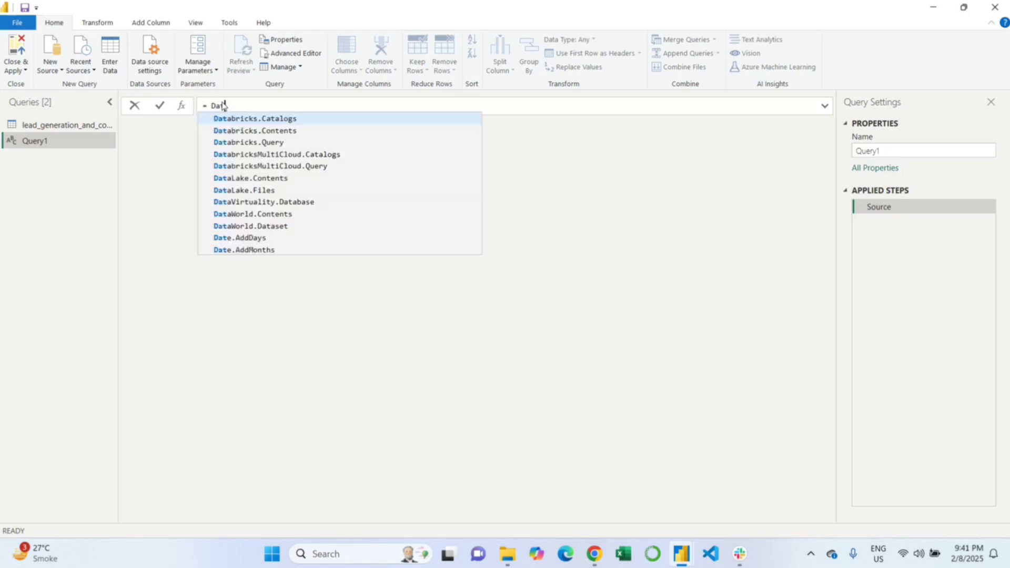
{"action": "type", "text": "eTime"}
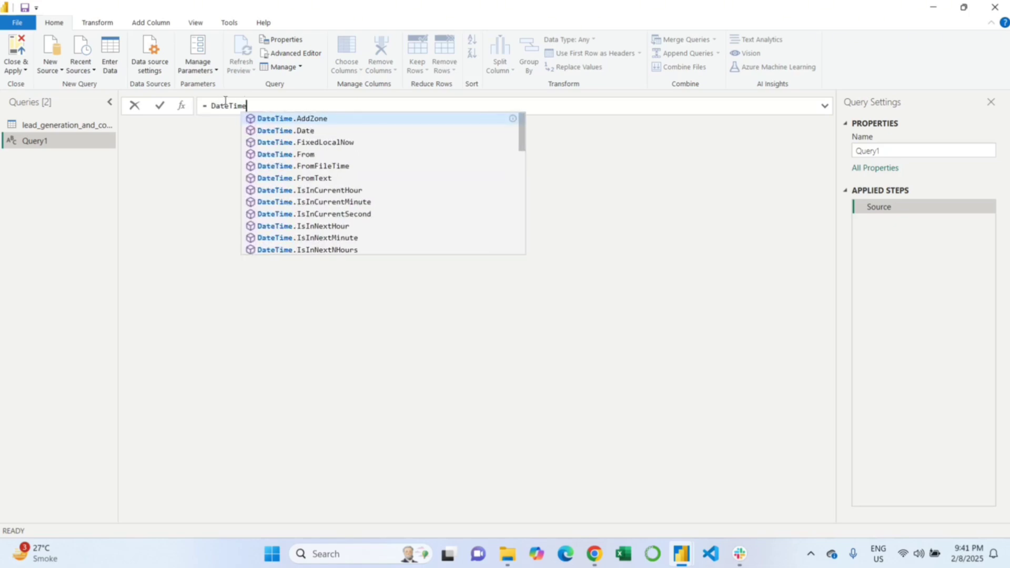
{"action": "type", "text": ".Local"}
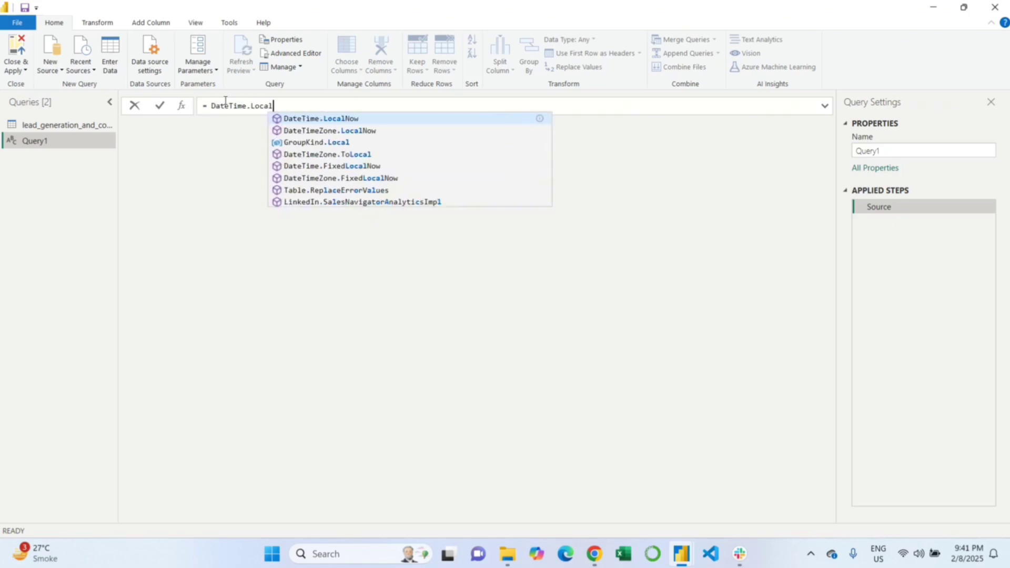
{"action": "type", "text": "Now()"}
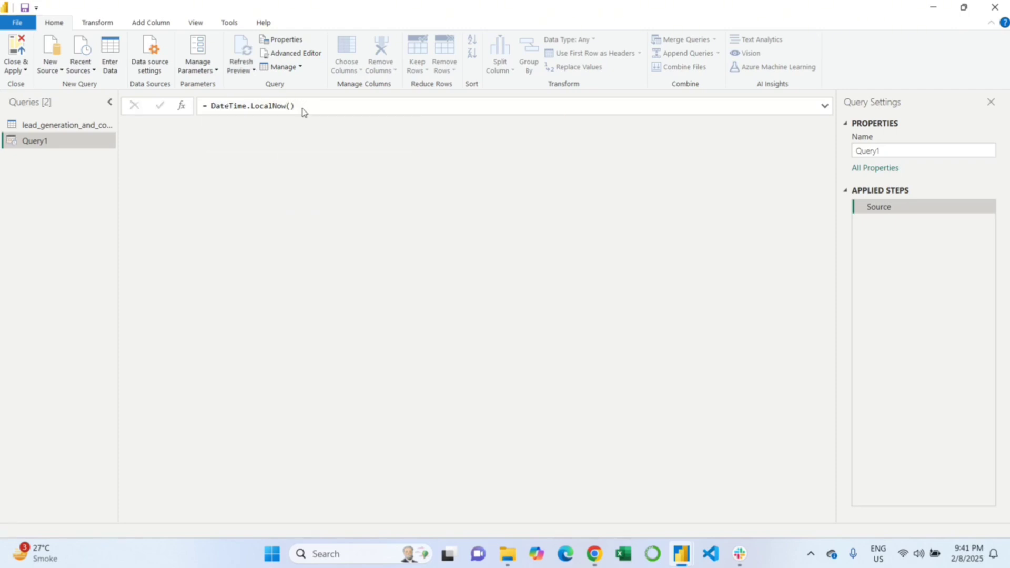
{"action": "key", "text": "Return"}
{"action": "left_click", "coordinate": [304, 108]}
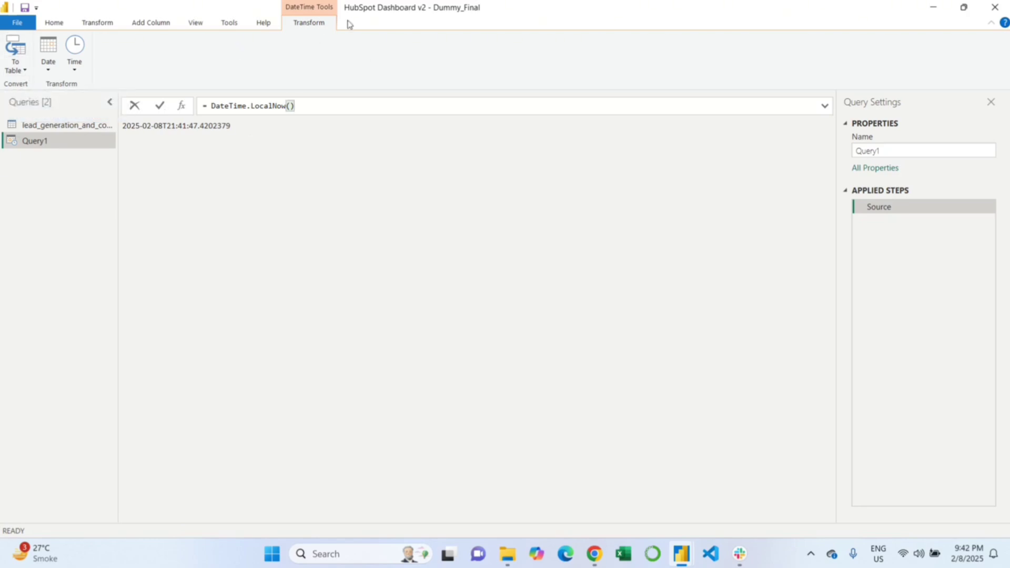
Step: Convert the date-time query result to a table and set the data type of Column1 to Date/Time
{"action": "left_click", "coordinate": [20, 70]}
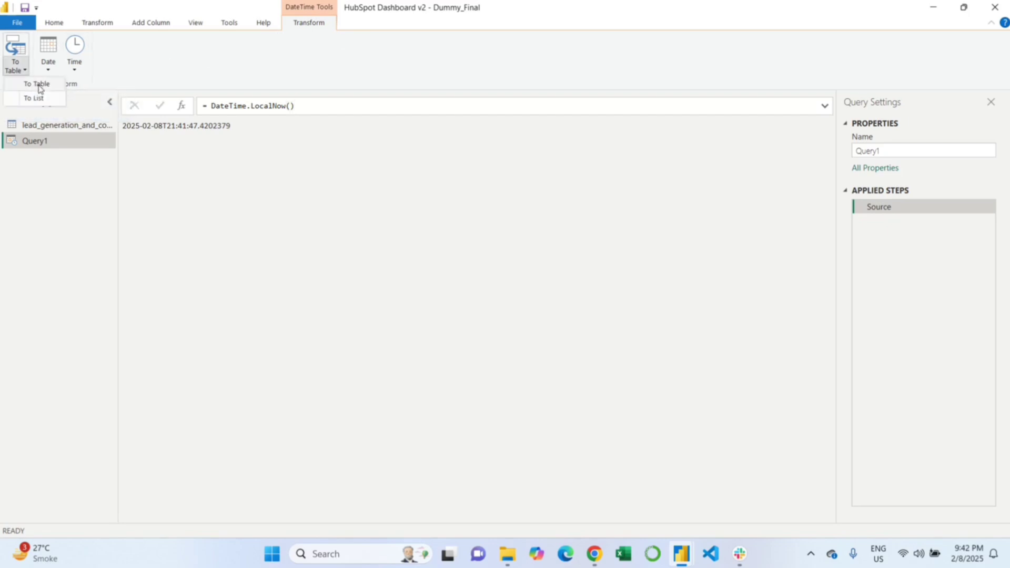
{"action": "left_click", "coordinate": [37, 85]}
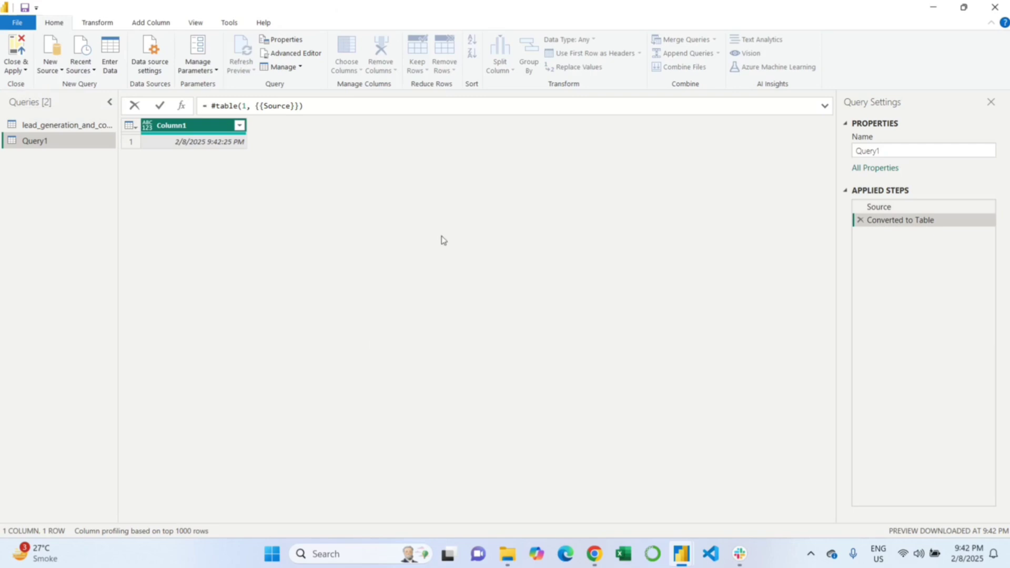
{"action": "left_click", "coordinate": [147, 128]}
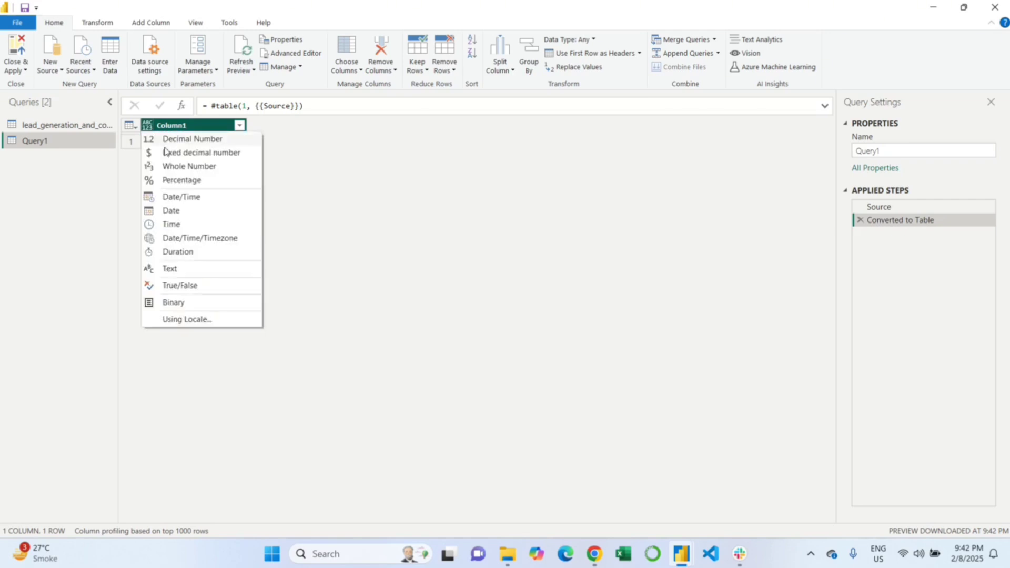
{"action": "left_click", "coordinate": [183, 197]}
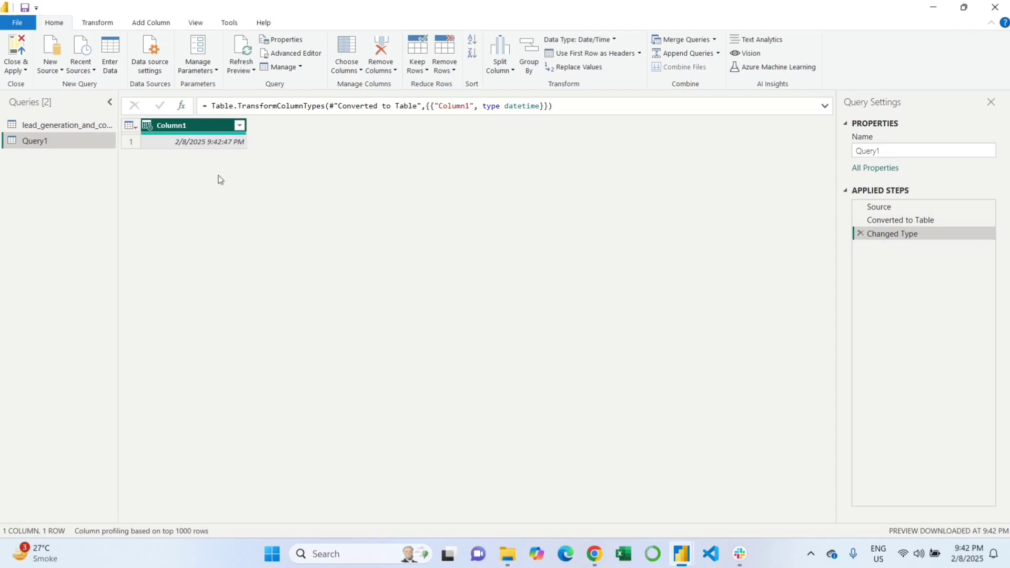
Step: Rename Column1 in the new table as Refreshed On
{"action": "double_click", "coordinate": [198, 125]}
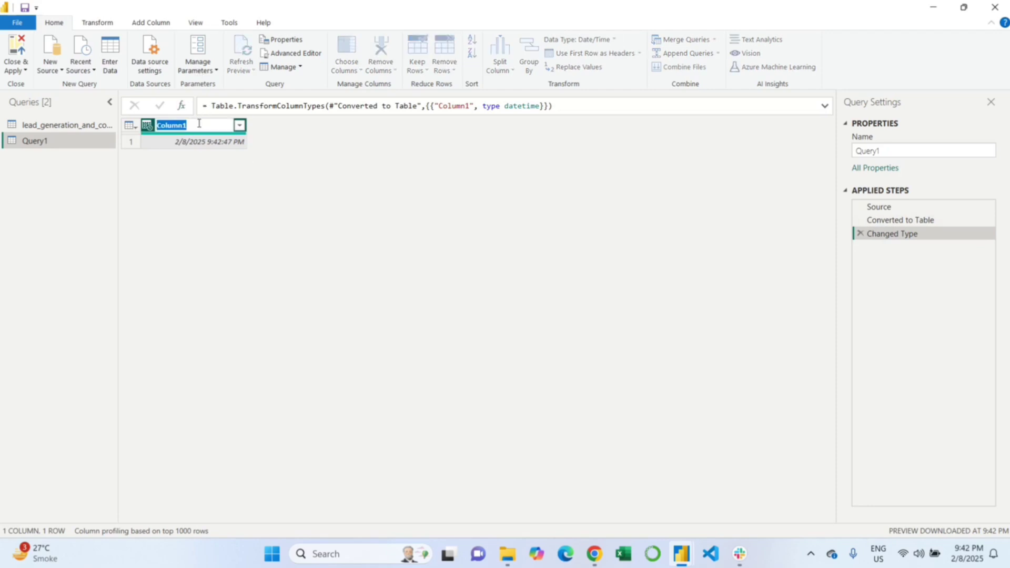
{"action": "type", "text": "Refreshed On"}
{"action": "key", "text": "Return"}
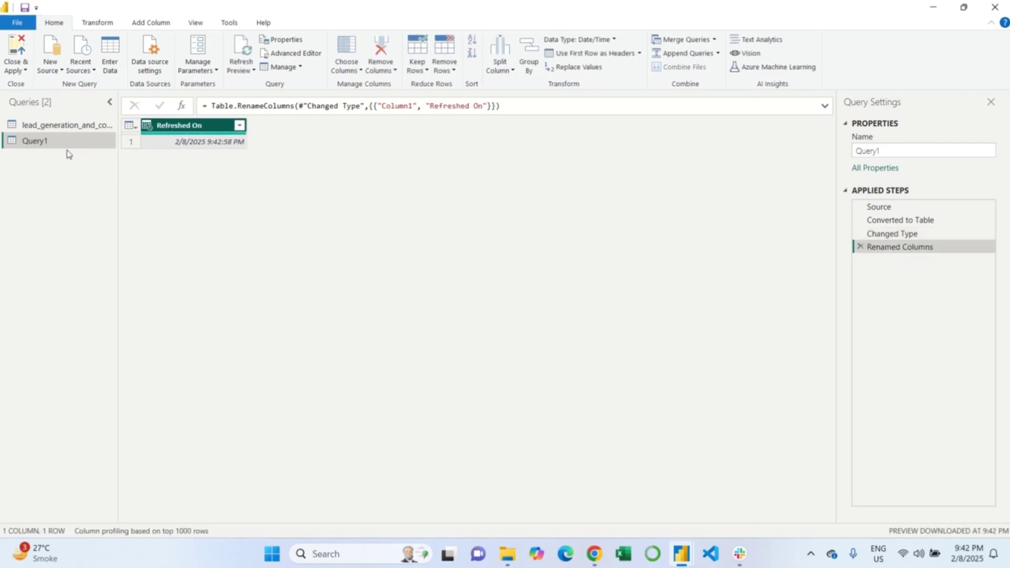
Step: Rename Query1 as Last Refreshed, and close the query editor, applying the changes to the report
{"action": "double_click", "coordinate": [64, 141]}
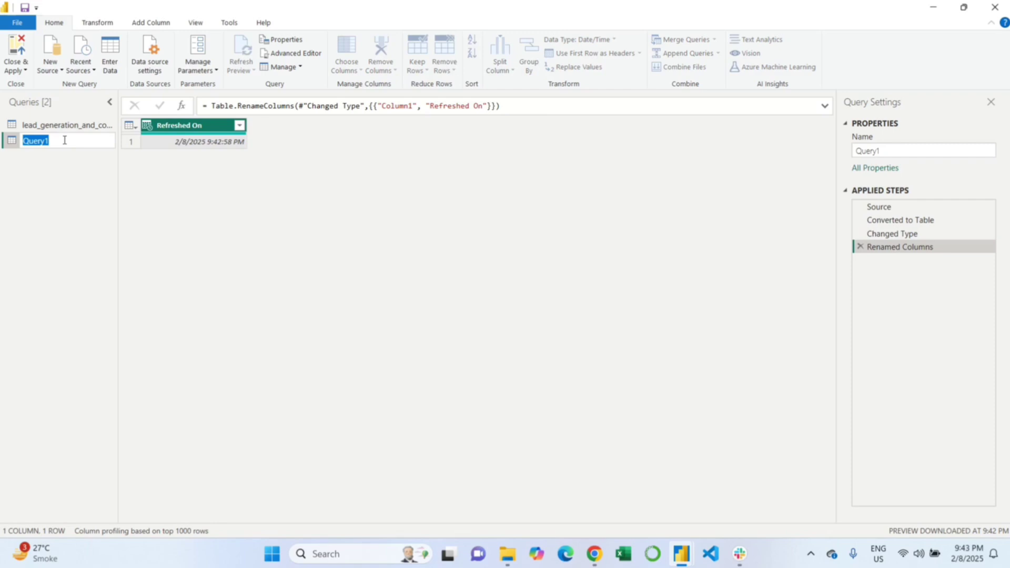
{"action": "type", "text": "Last Refreshed"}
{"action": "key", "text": "Return"}
{"action": "left_click", "coordinate": [20, 46]}
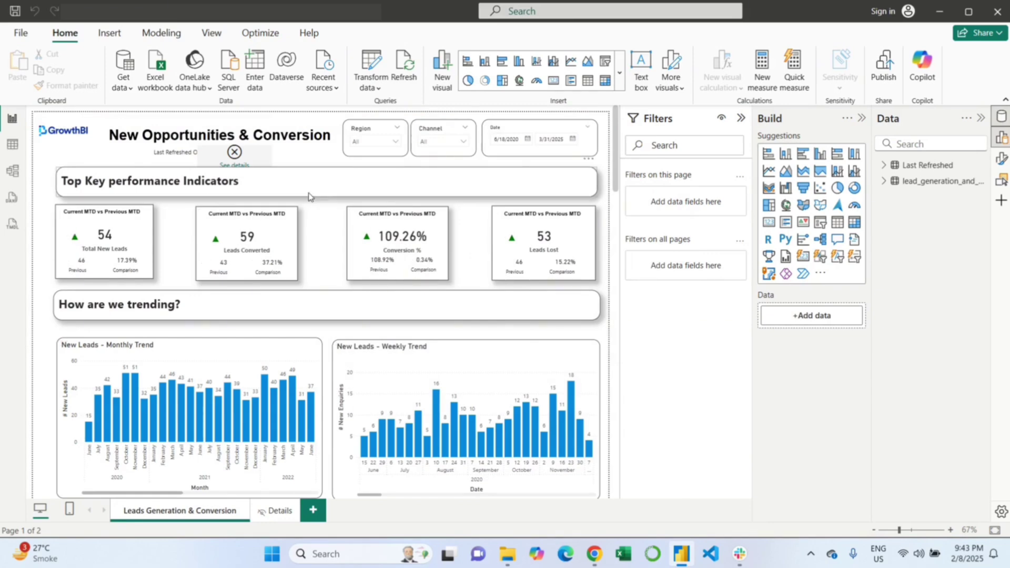
Step: Replace the broken field in the card under the report title with Refreshed On from the Last Refreshed table
{"action": "left_click", "coordinate": [255, 158]}
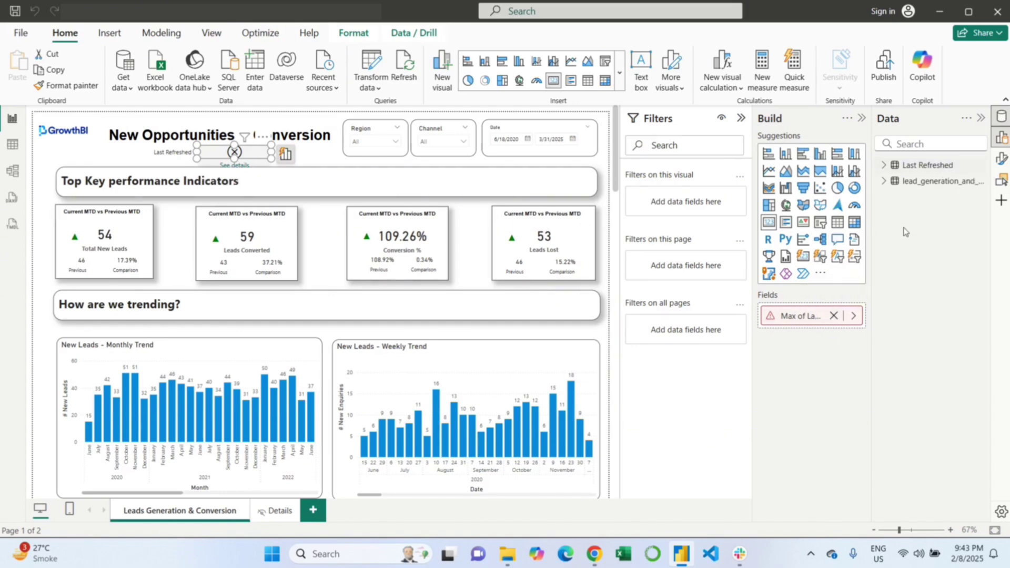
{"action": "left_click", "coordinate": [834, 316]}
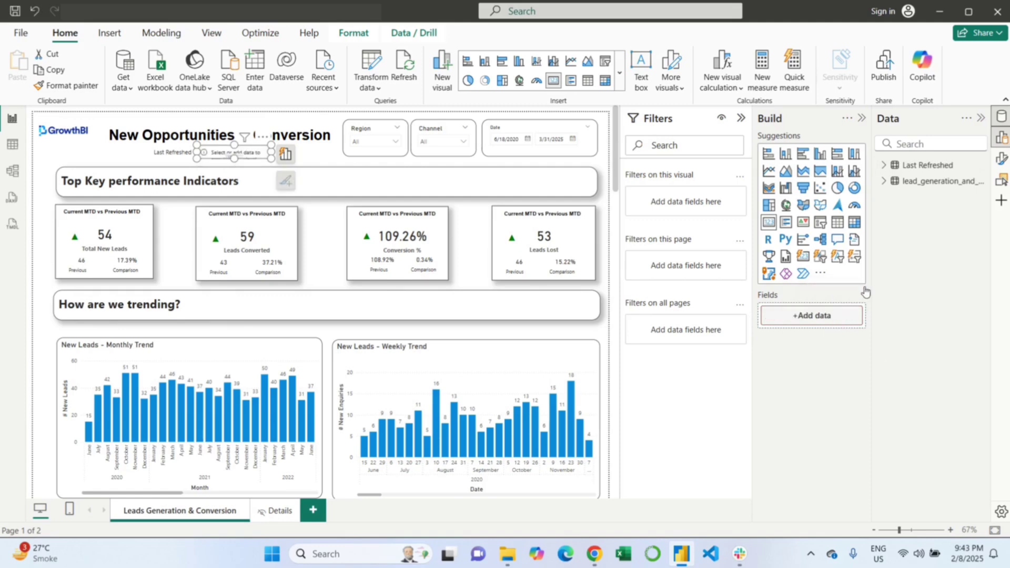
{"action": "left_click", "coordinate": [884, 165]}
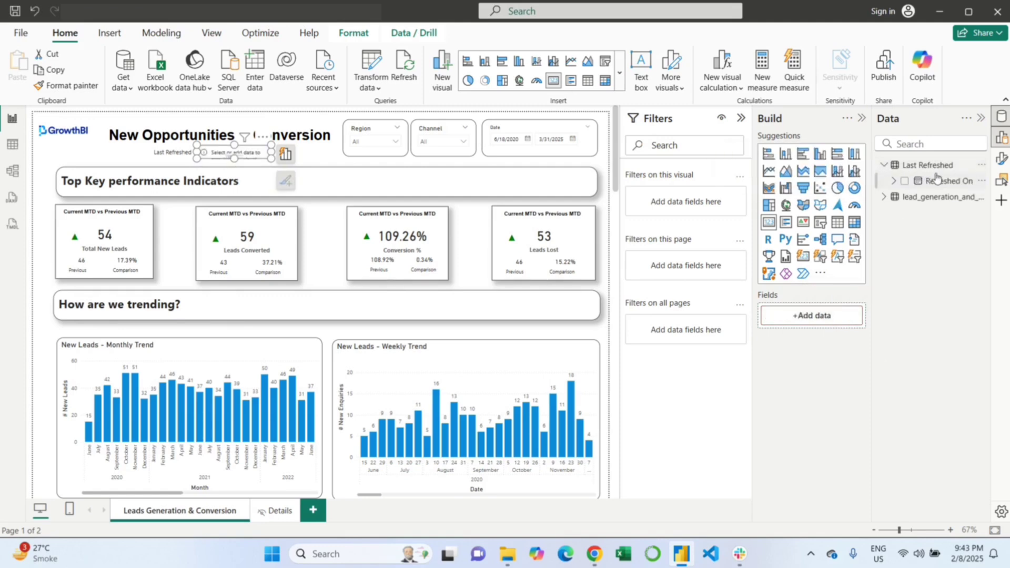
{"action": "left_click_drag", "start_coordinate": [941, 181], "coordinate": [812, 316]}
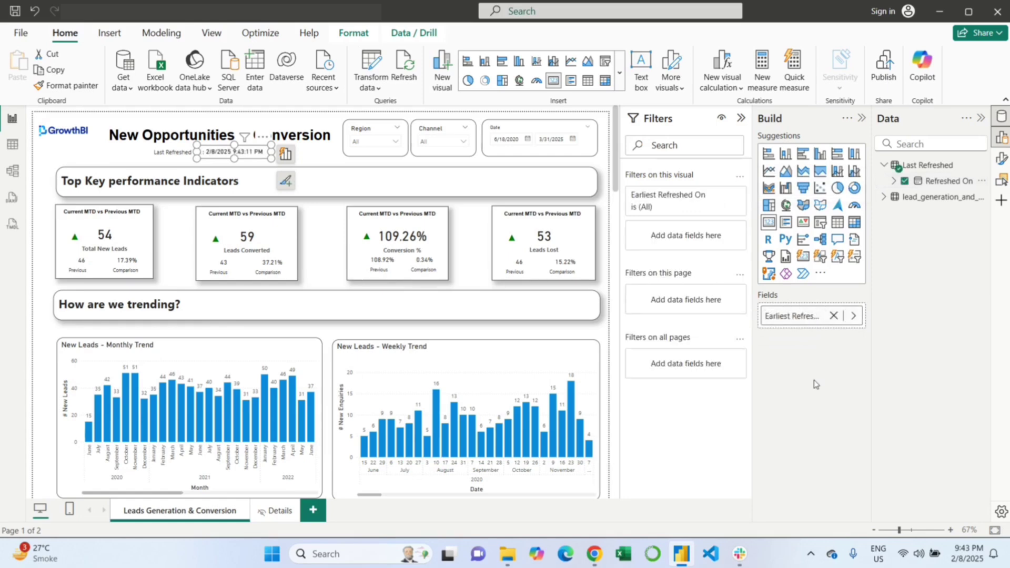
Step: Try the Count summarization for the Refreshed On field in the card under the report title
{"action": "left_click", "coordinate": [853, 316]}
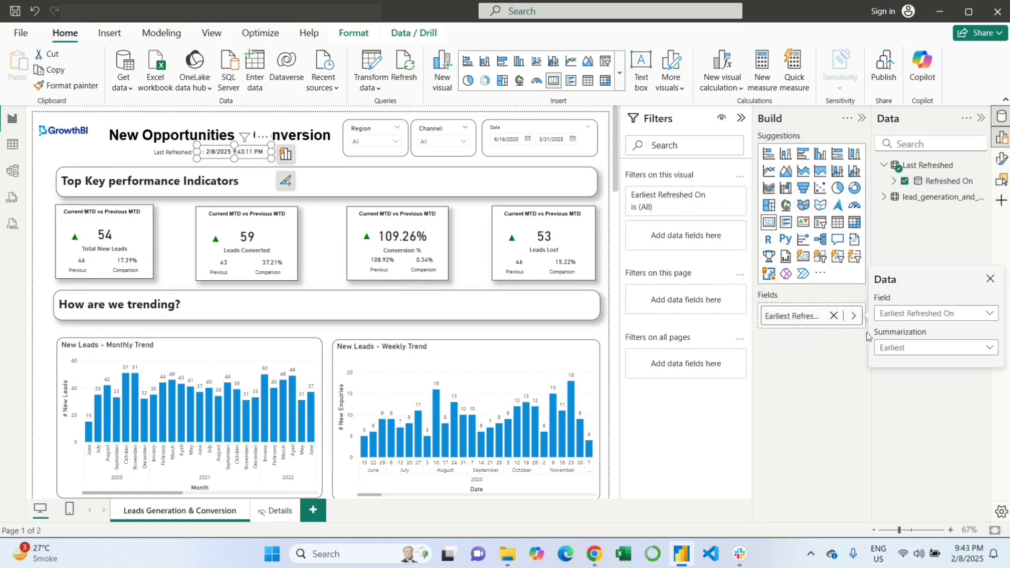
{"action": "left_click", "coordinate": [939, 349]}
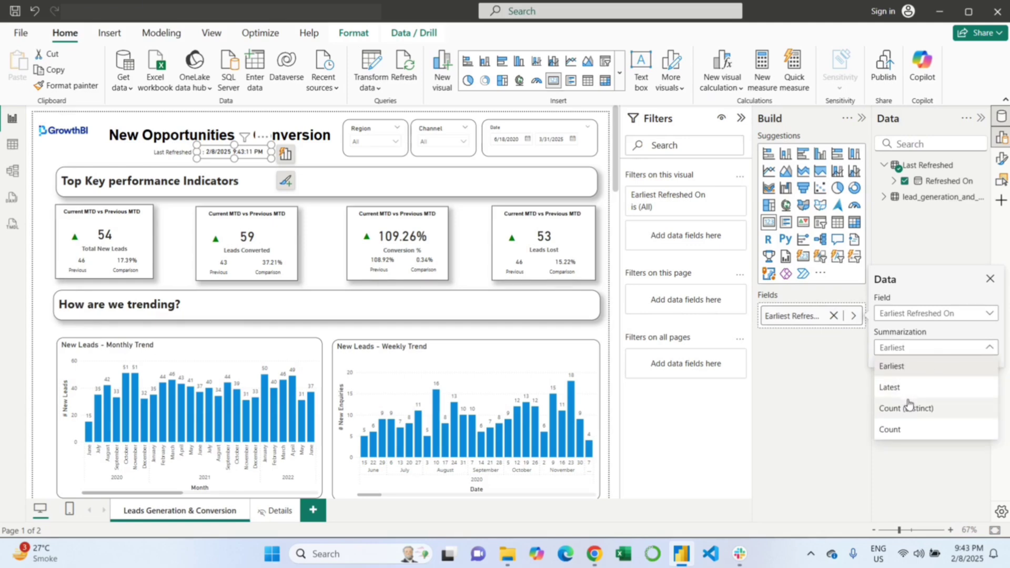
{"action": "left_click", "coordinate": [911, 429]}
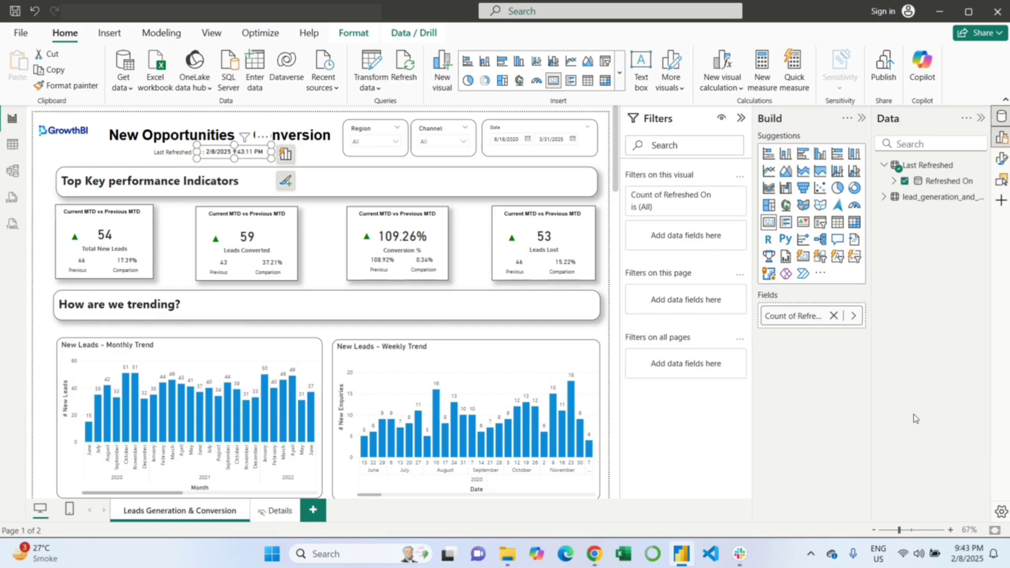
Step: Deselect the refresh date card and refresh the report's data
{"action": "left_click", "coordinate": [226, 161]}
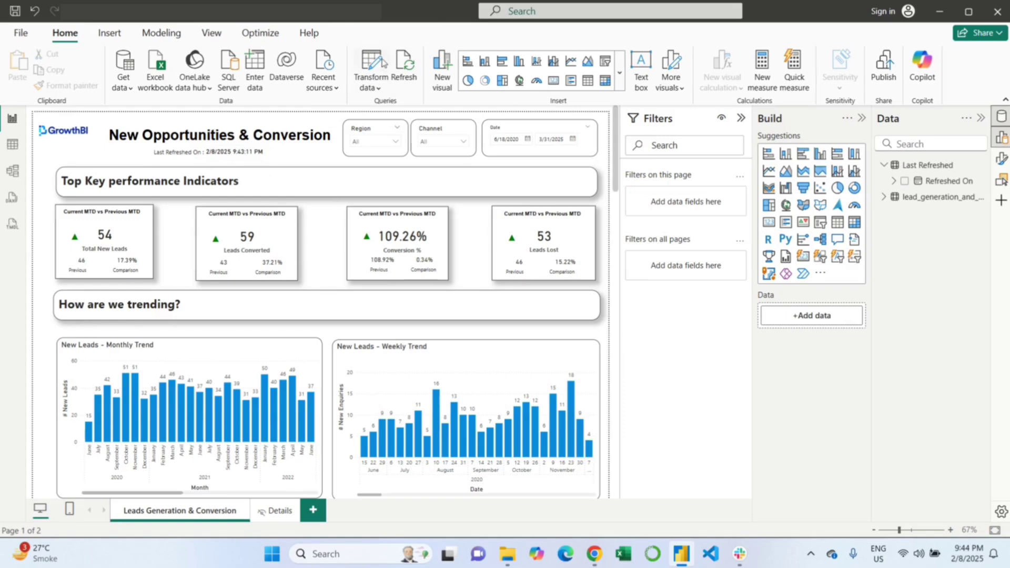
{"action": "left_click", "coordinate": [405, 71]}
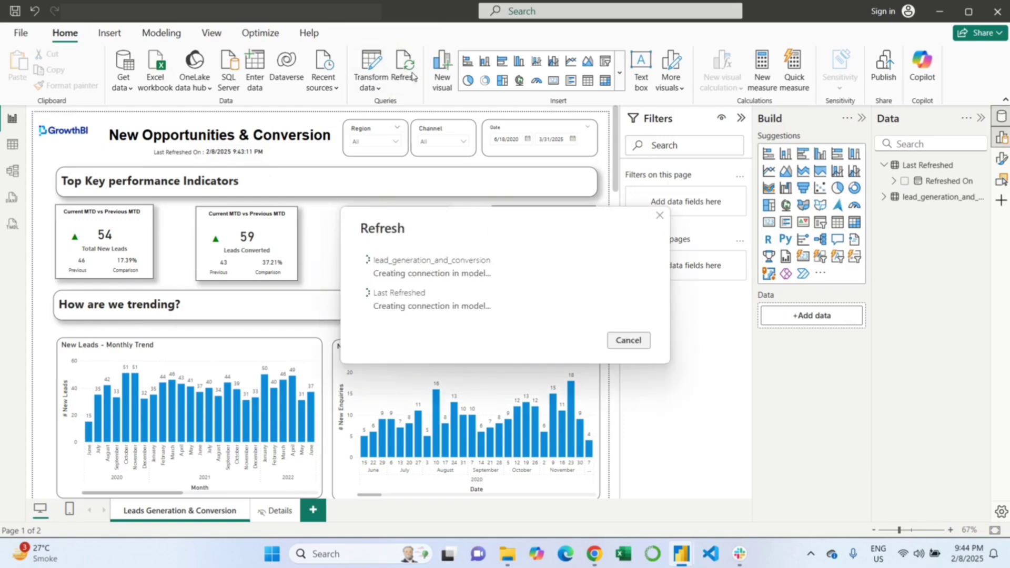